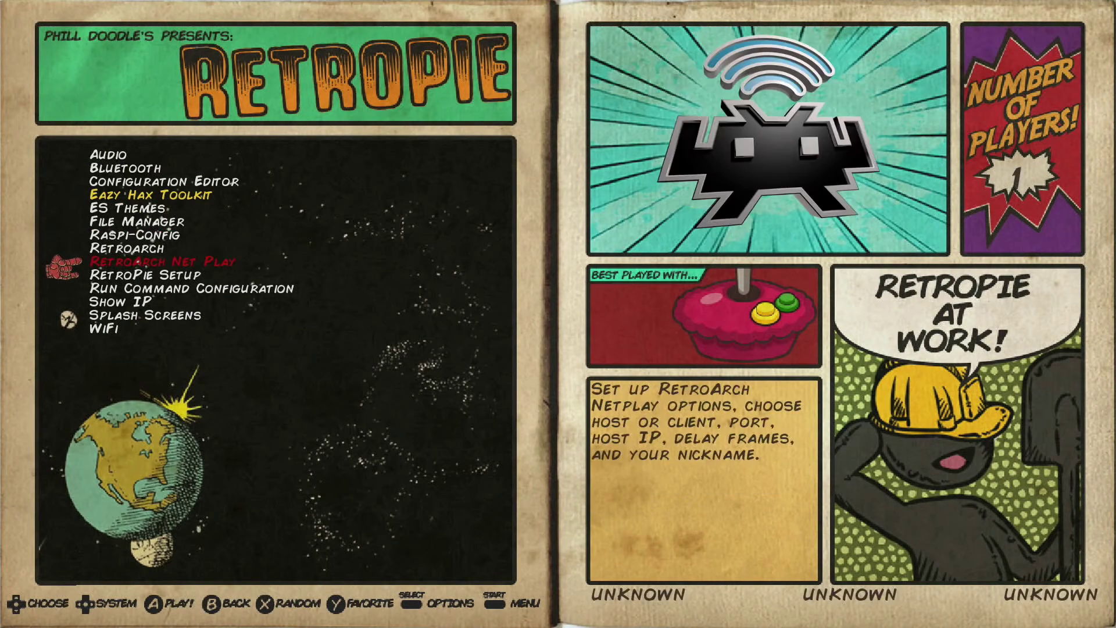
# - Open RetroPie Setup and run the update of the setup script and installed packages
pyautogui.press('Return')
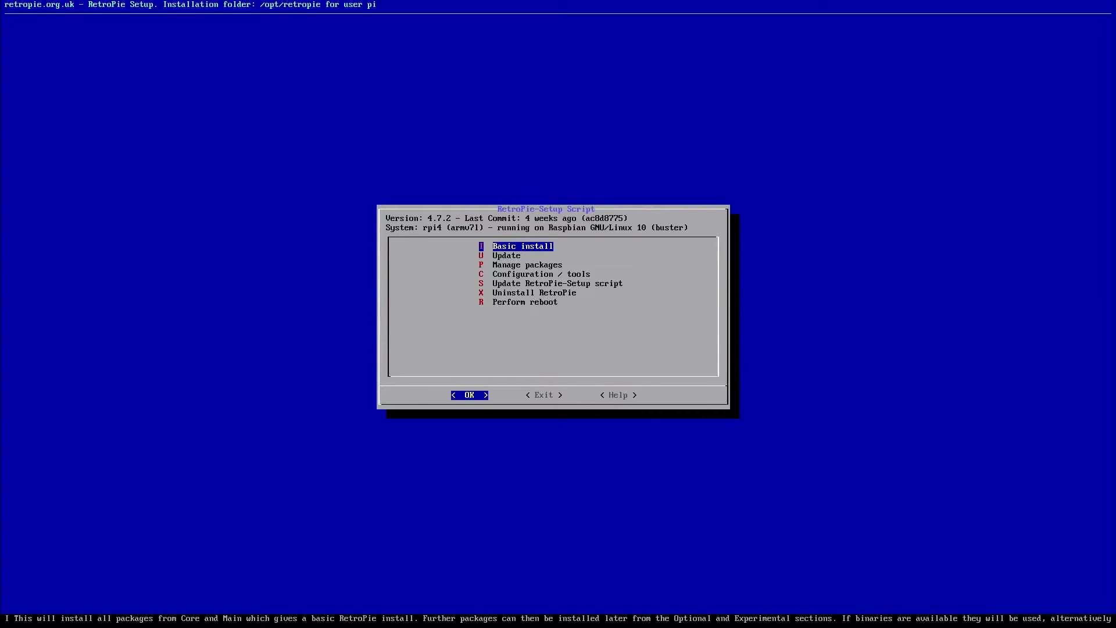
pyautogui.press('Down')
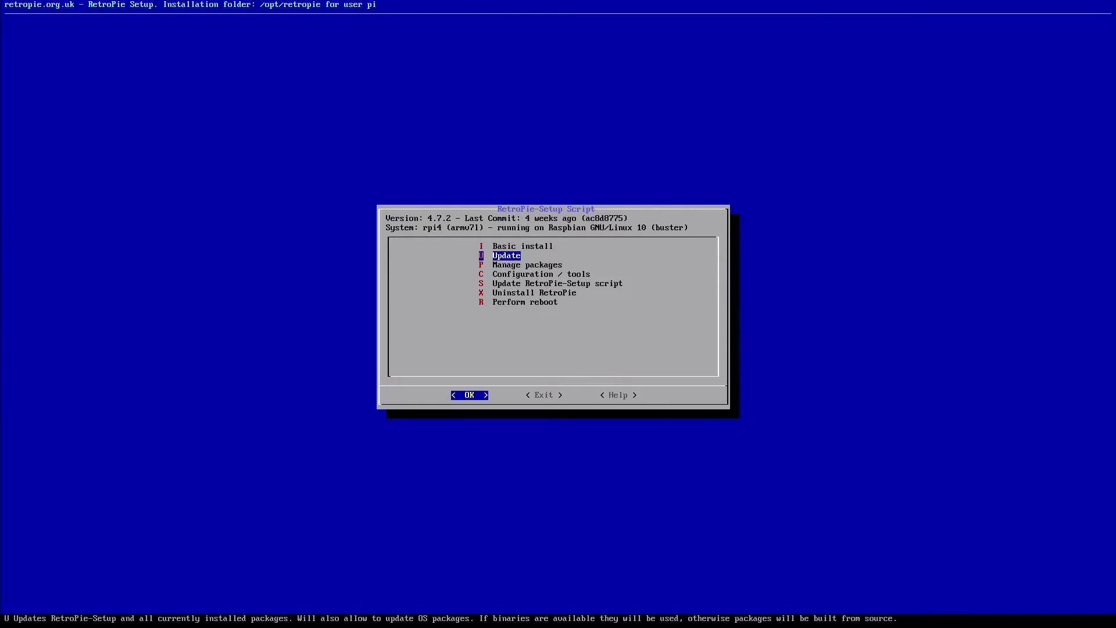
pyautogui.press('Return')
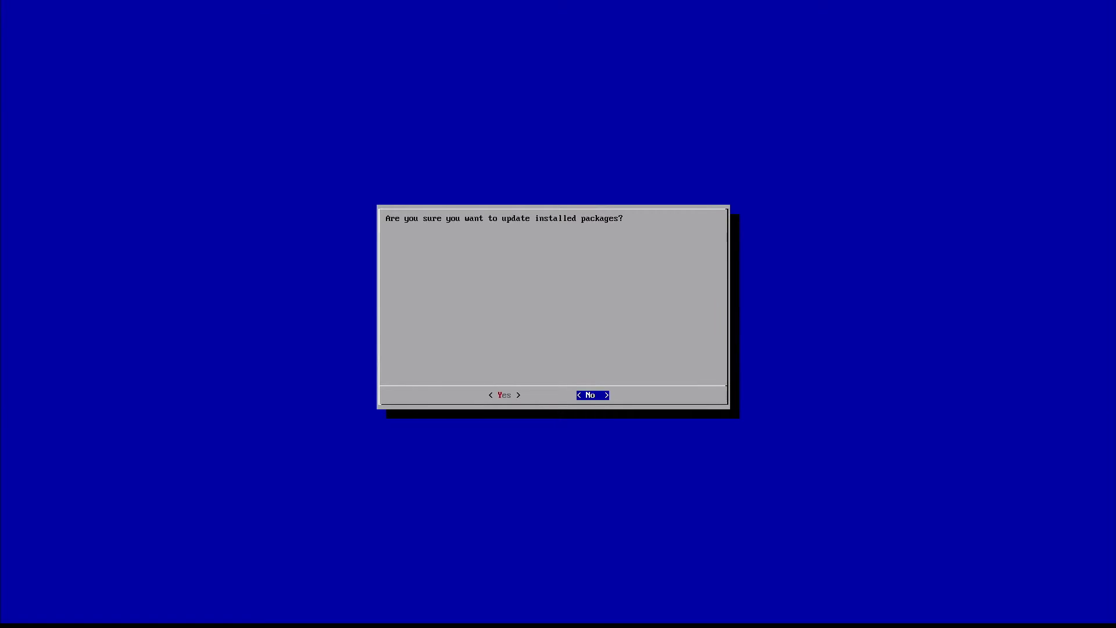
pyautogui.press('Left')
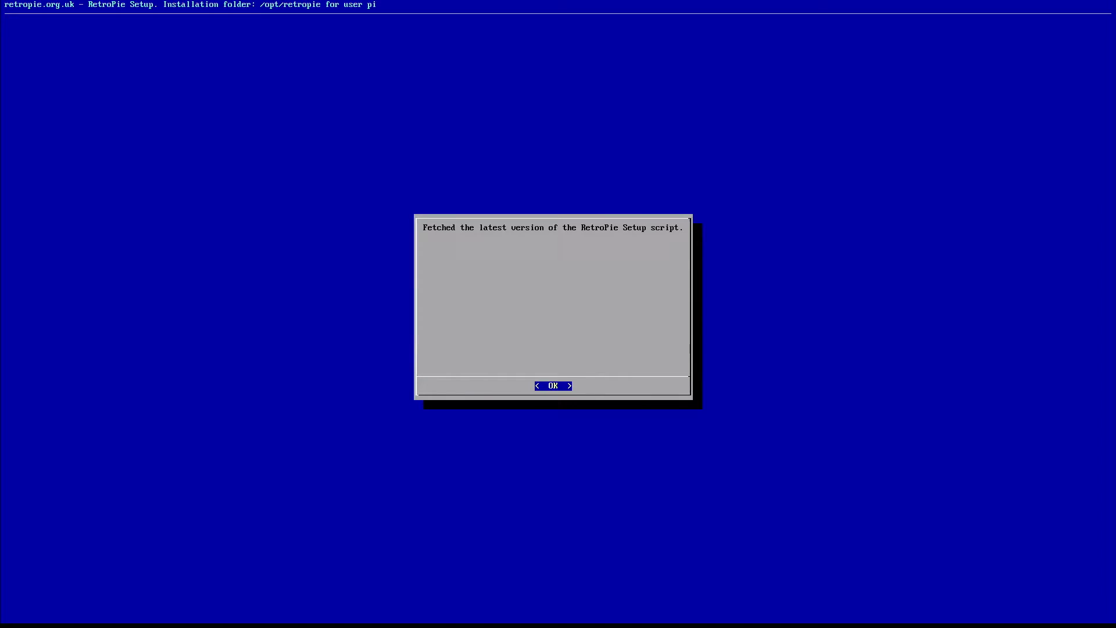
pyautogui.press('Return')
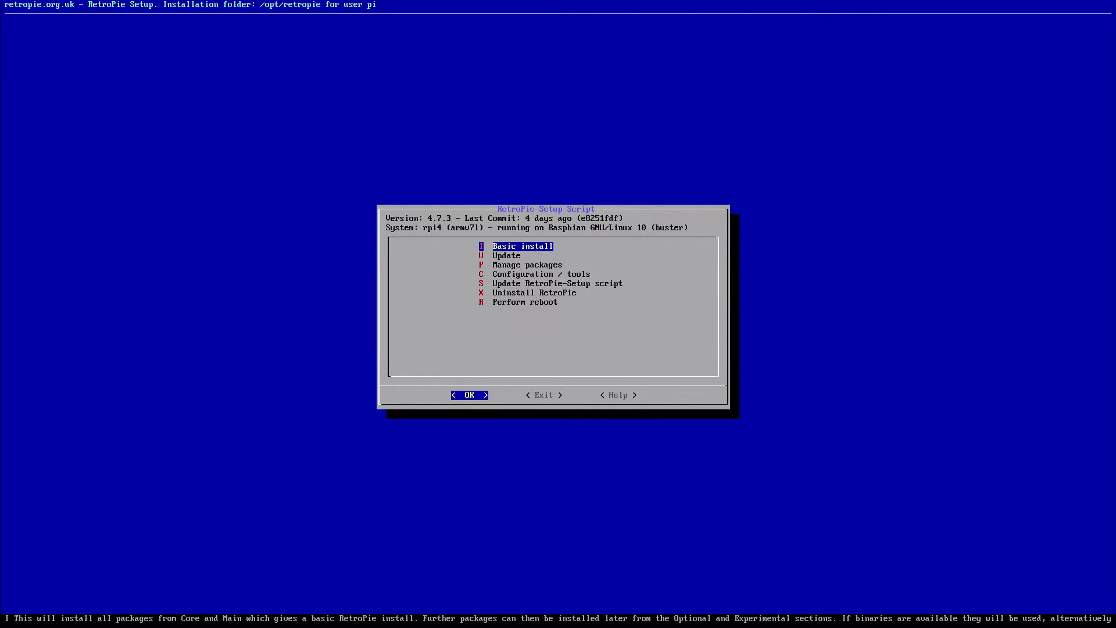
# - Perform a reboot of the machine from the updated RetroPie-Setup script and confirm it
pyautogui.press('Down')
pyautogui.press('Down')
pyautogui.press('Down')
pyautogui.press('Down')
pyautogui.press('Down')
pyautogui.press('Down')
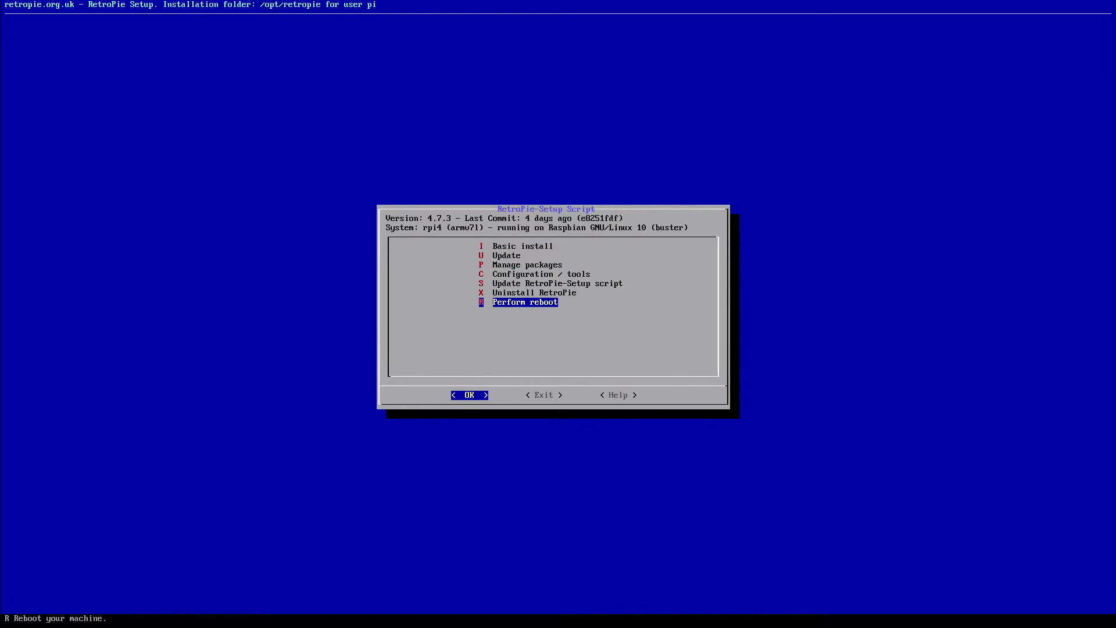
pyautogui.press('Return')
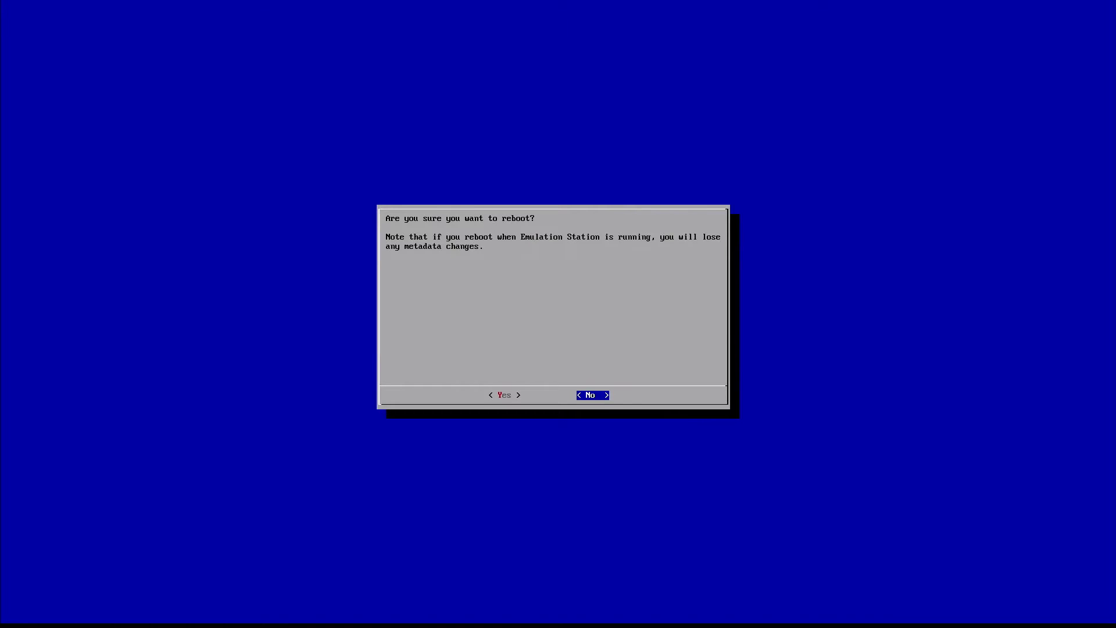
pyautogui.press('Left')
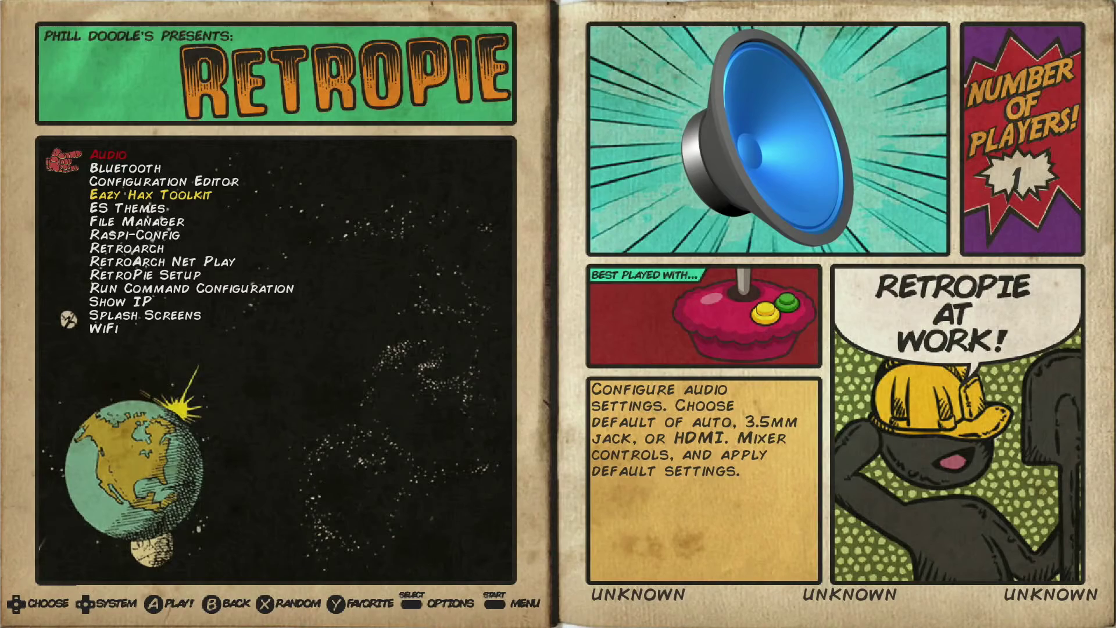
# - Open RetroPie Setup again from the RetroPie configuration list
pyautogui.press('Down')
pyautogui.press('Down')
pyautogui.press('Down')
pyautogui.press('Down')
pyautogui.press('Down')
pyautogui.press('Down')
pyautogui.press('Down')
pyautogui.press('Down')
pyautogui.press('Down')
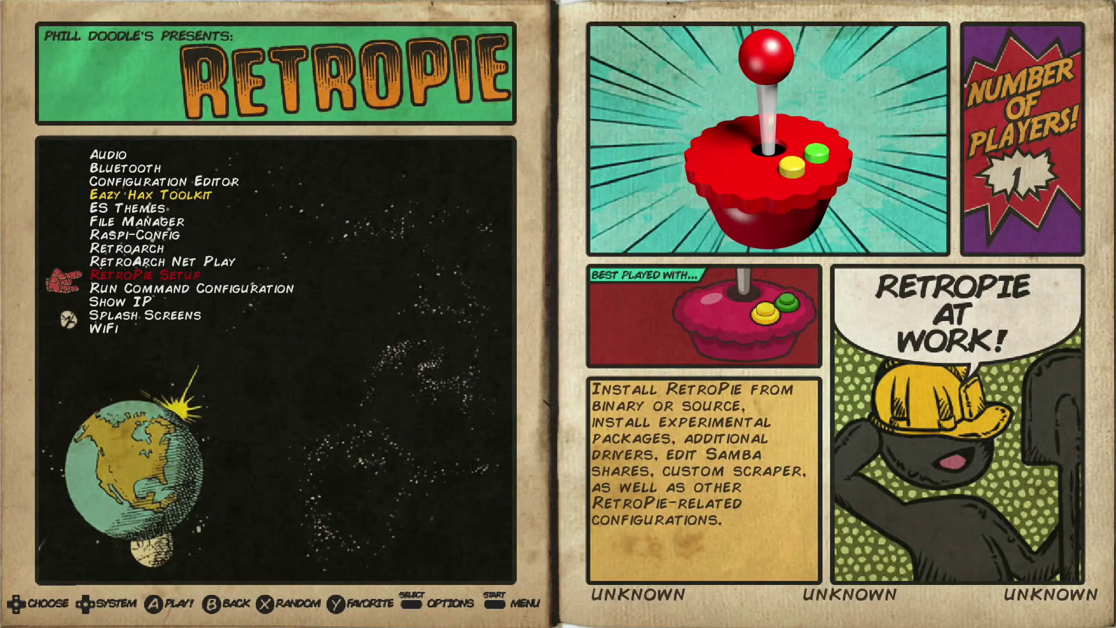
pyautogui.press('Return')
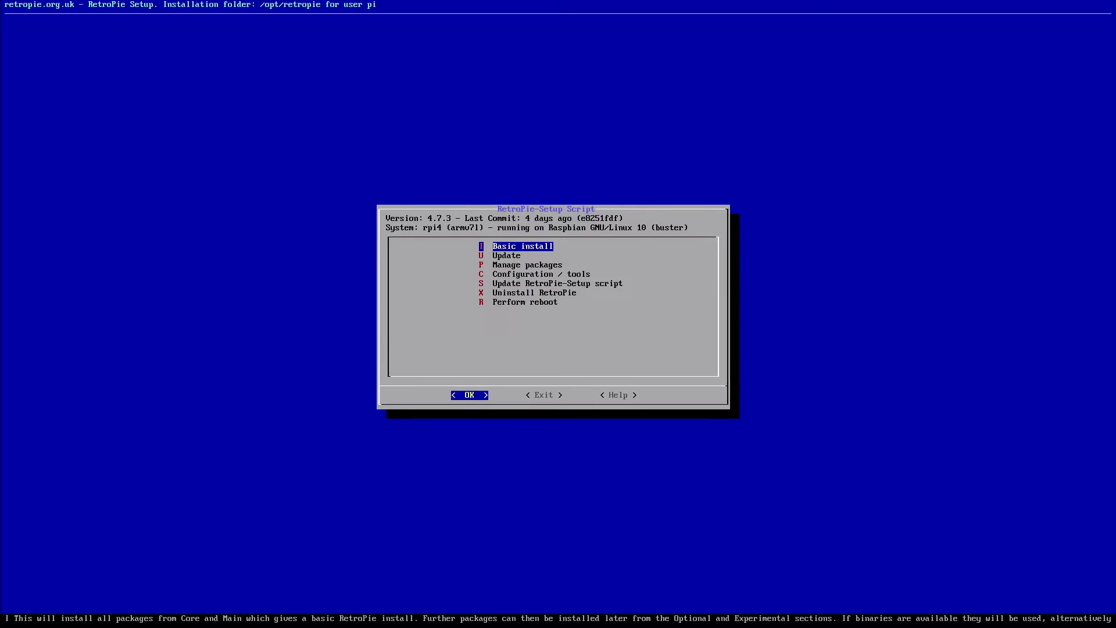
# - Open the list of experimental packages in the package management section
pyautogui.press('Down')
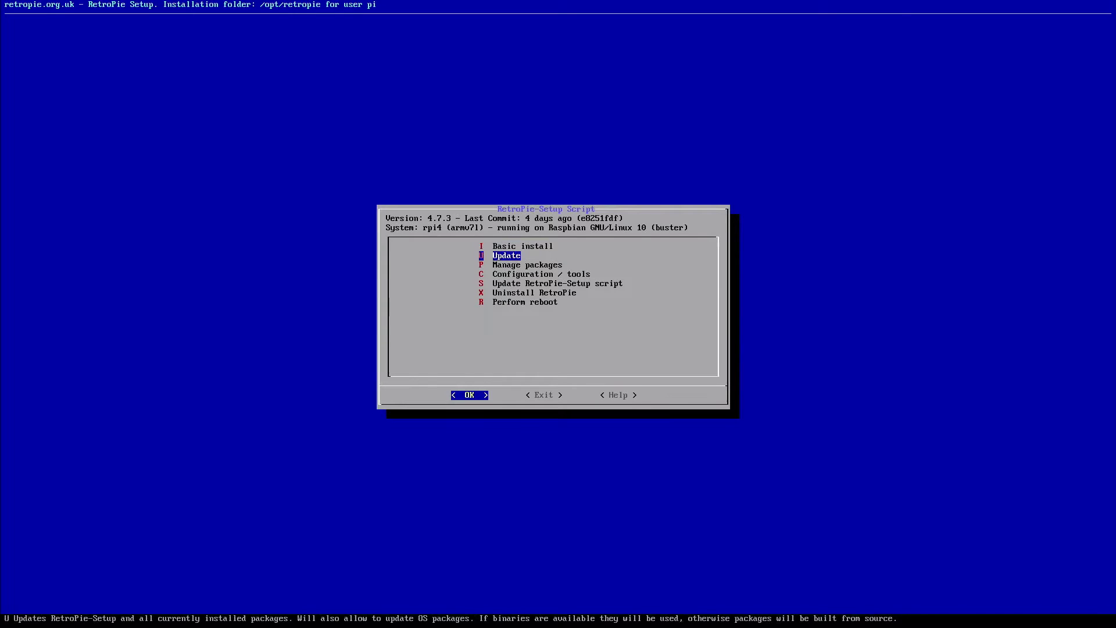
pyautogui.press('Down')
pyautogui.press('Return')
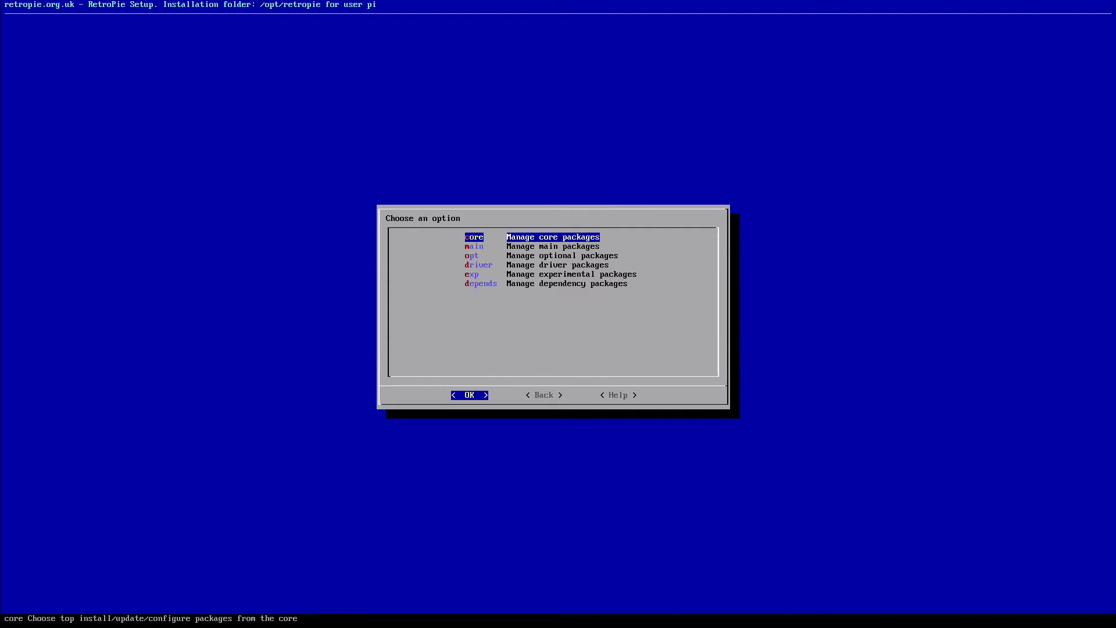
pyautogui.press('Down')
pyautogui.press('Down')
pyautogui.press('Down')
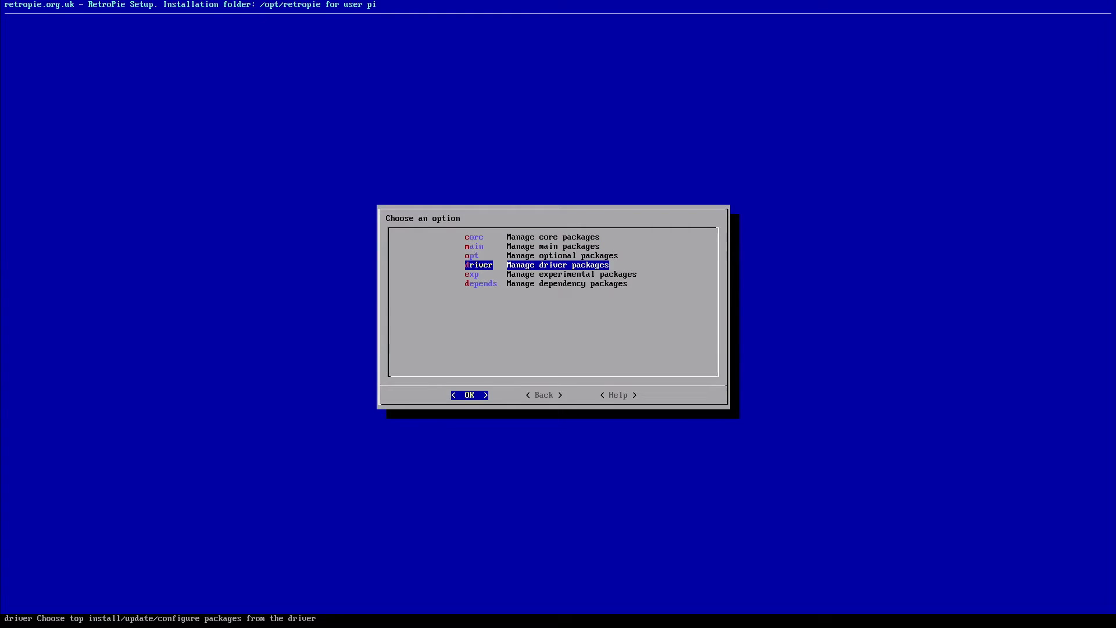
pyautogui.press('Down')
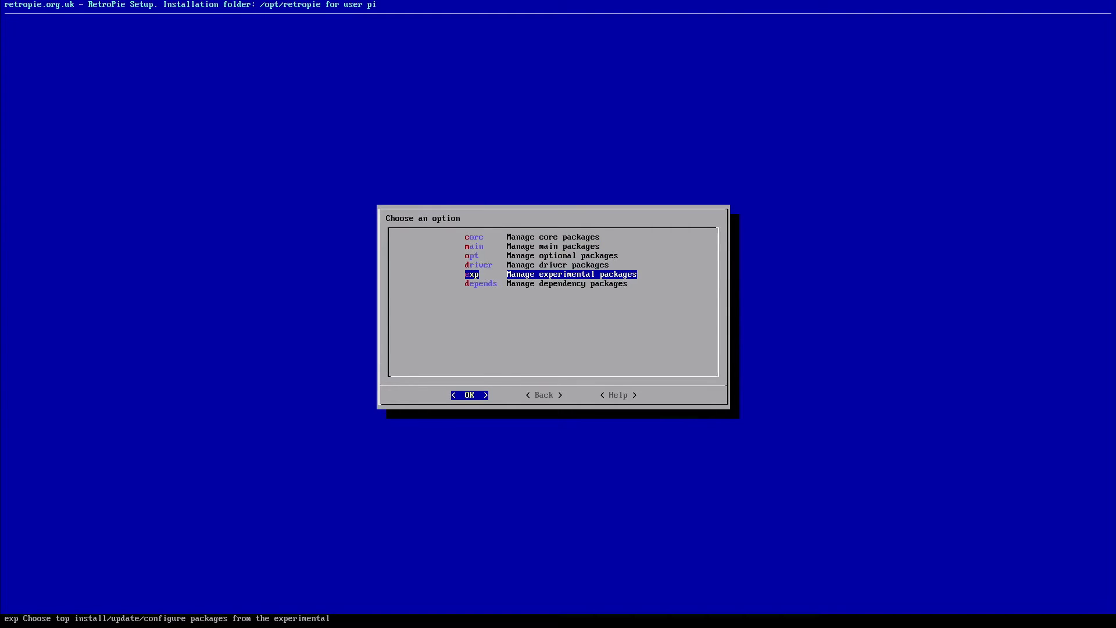
pyautogui.press('Return')
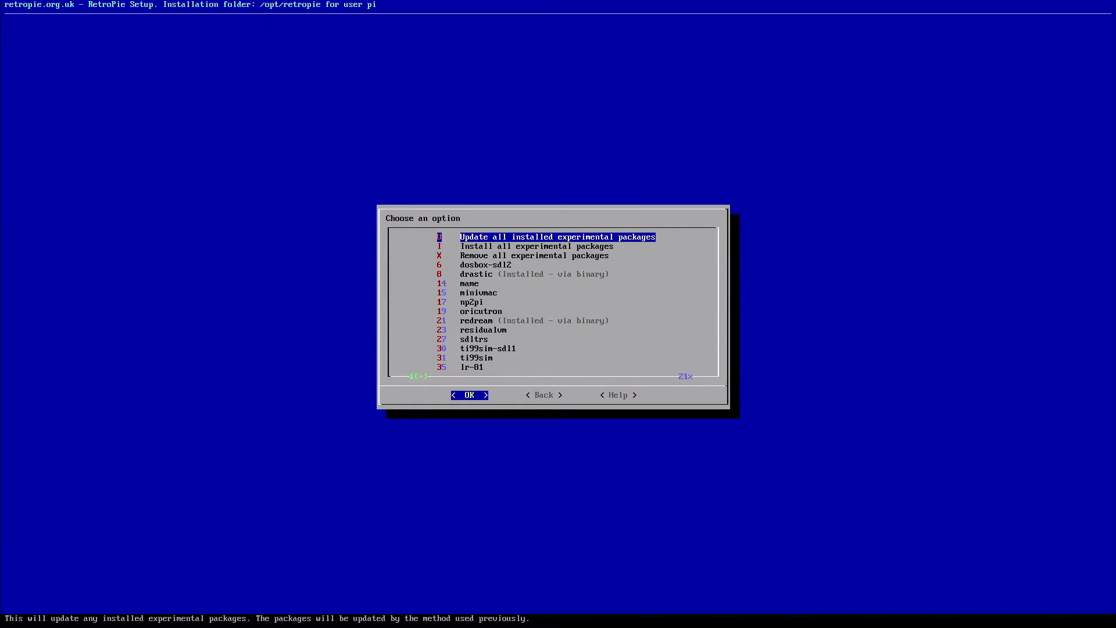
# - Find the experimental package steamlink and install it from the pre-compiled binary
pyautogui.press('Down')
pyautogui.press('Down')
pyautogui.press('Down')
pyautogui.press('Down')
pyautogui.press('Down')
pyautogui.press('Down')
pyautogui.press('Down')
pyautogui.press('Down')
pyautogui.press('Down')
pyautogui.press('Down')
pyautogui.press('Down')
pyautogui.press('Down')
pyautogui.press('Down')
pyautogui.press('Down')
pyautogui.press('Down')
pyautogui.press('Down')
pyautogui.press('Down')
pyautogui.press('Down')
pyautogui.press('Down')
pyautogui.press('Down')
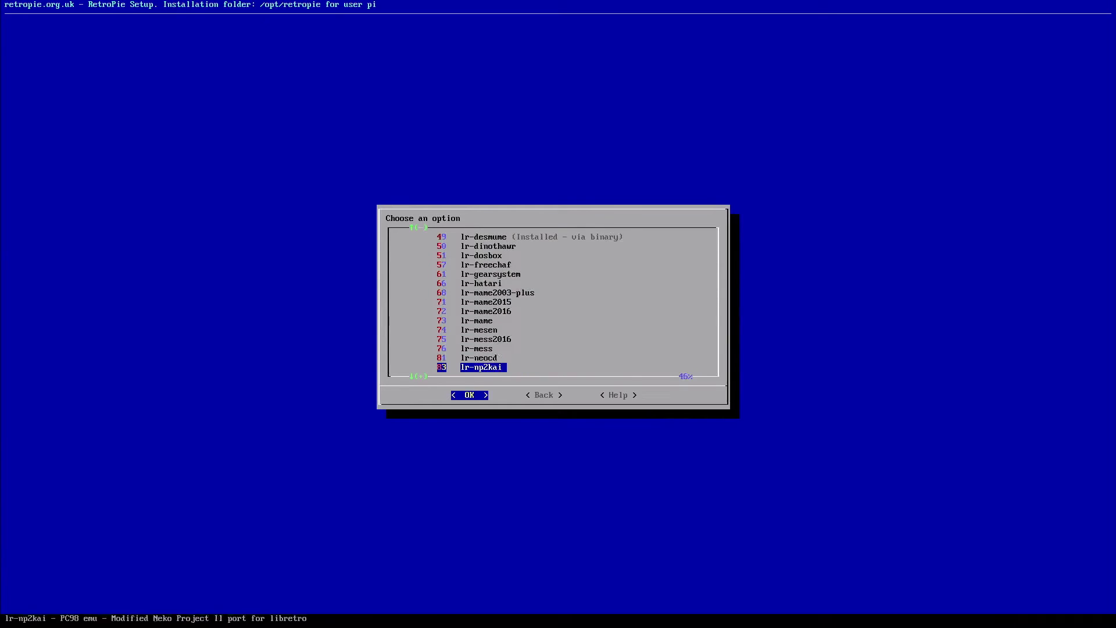
pyautogui.press('Down')
pyautogui.press('Down')
pyautogui.press('Down')
pyautogui.press('Down')
pyautogui.press('Down')
pyautogui.press('Down')
pyautogui.press('Down')
pyautogui.press('Down')
pyautogui.press('Down')
pyautogui.press('Down')
pyautogui.press('Down')
pyautogui.press('Down')
pyautogui.press('Down')
pyautogui.press('Down')
pyautogui.press('Down')
pyautogui.press('Down')
pyautogui.press('Down')
pyautogui.press('Down')
pyautogui.press('Down')
pyautogui.press('Down')
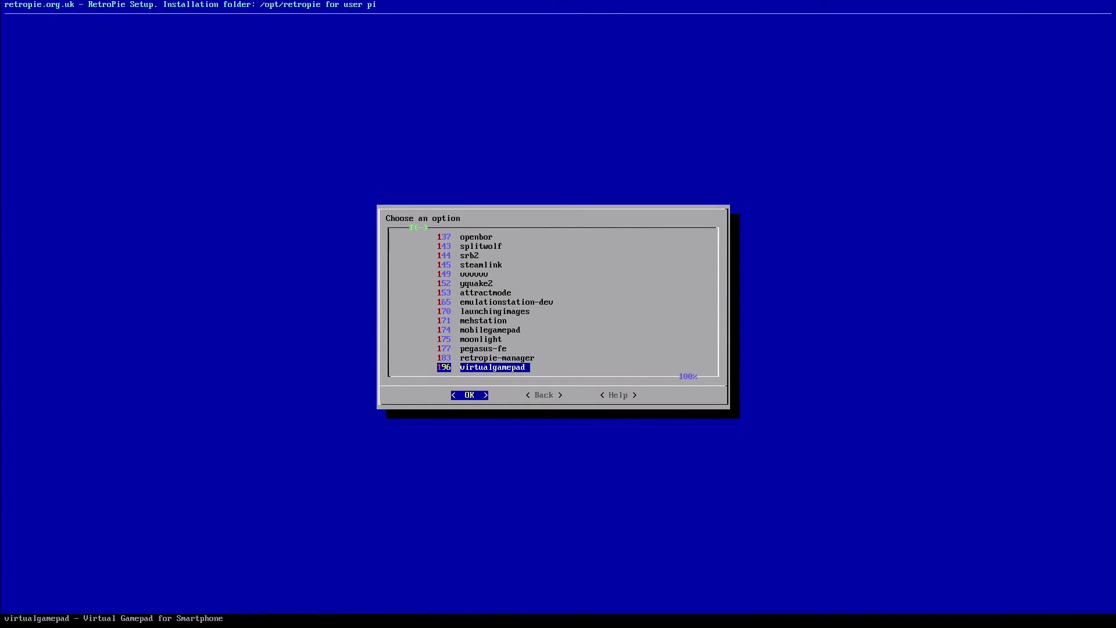
pyautogui.press('Up')
pyautogui.press('Up')
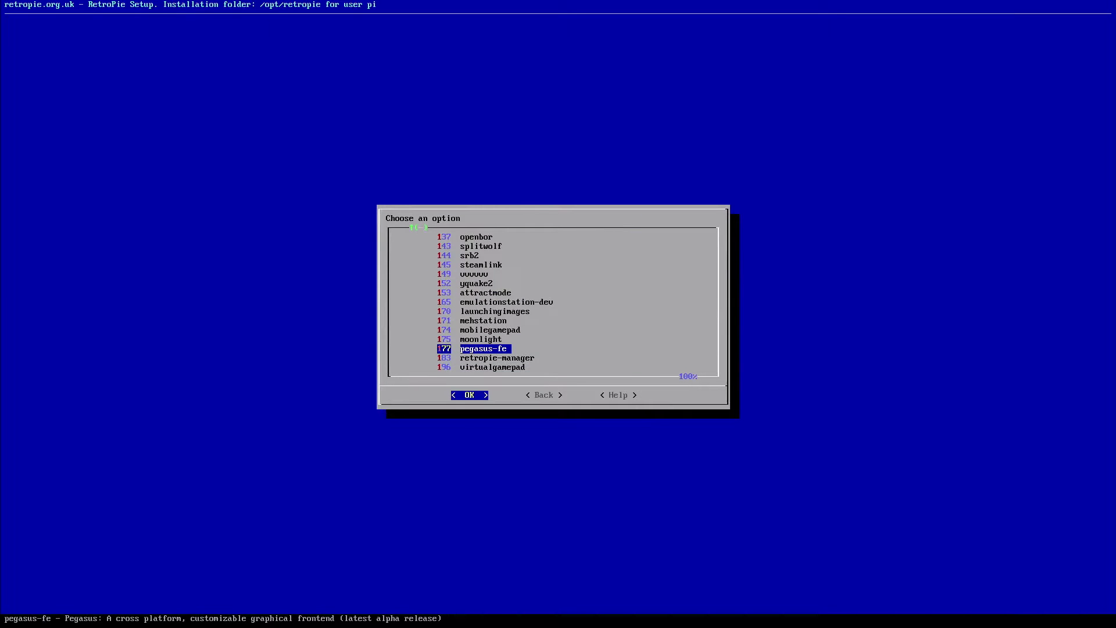
pyautogui.press('Down')
pyautogui.press('Up')
pyautogui.press('Up')
pyautogui.press('Up')
pyautogui.press('Up')
pyautogui.press('Up')
pyautogui.press('Up')
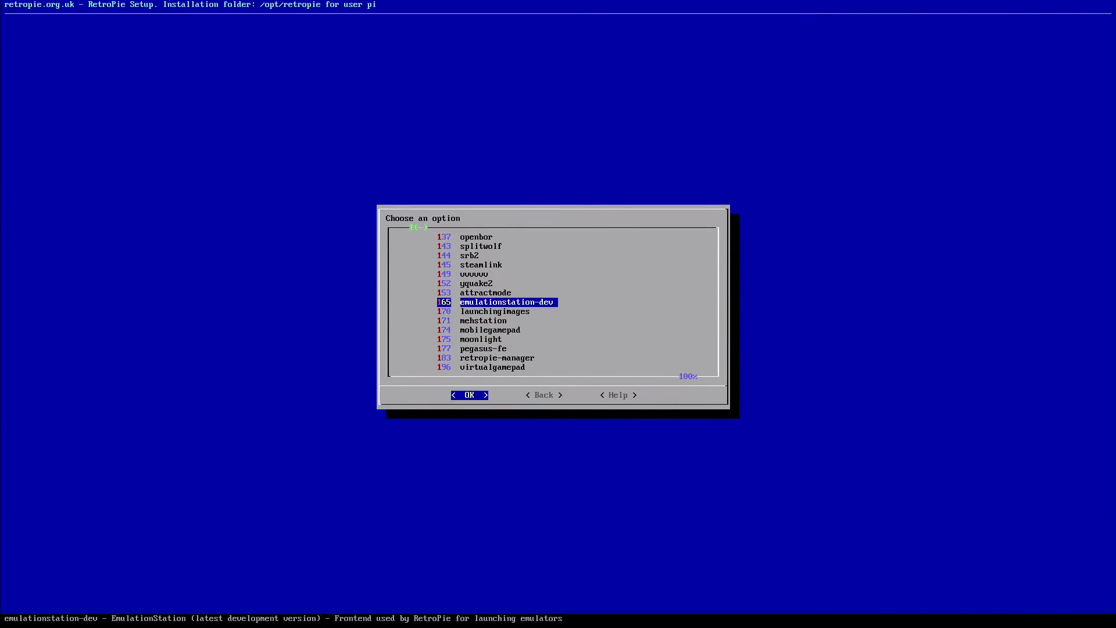
pyautogui.press('Up')
pyautogui.press('Up')
pyautogui.press('Up')
pyautogui.press('Up')
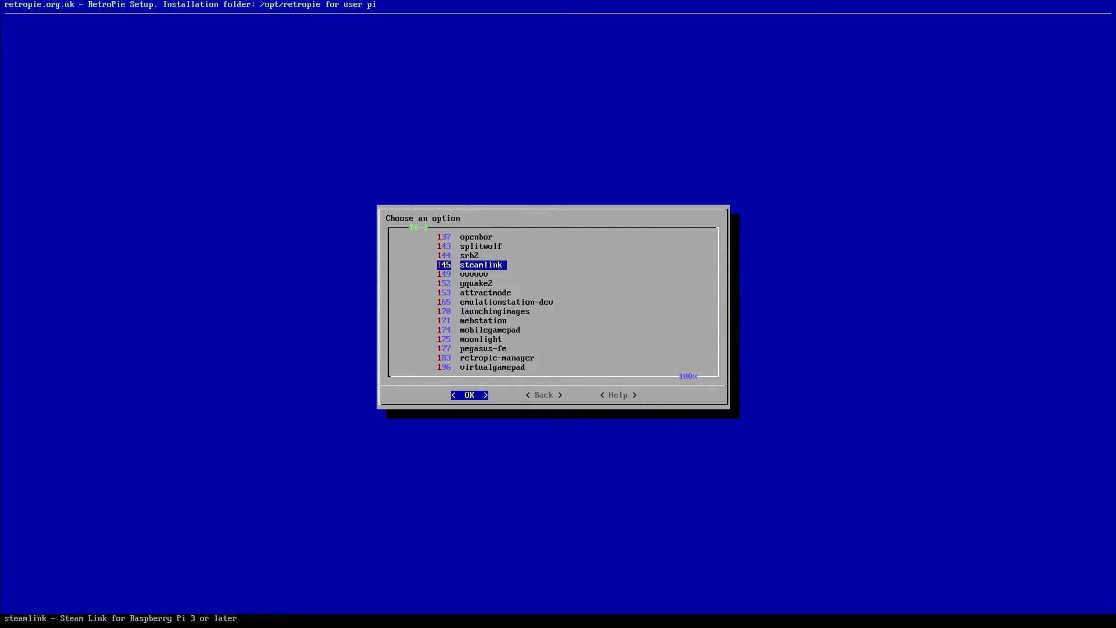
pyautogui.press('Return')
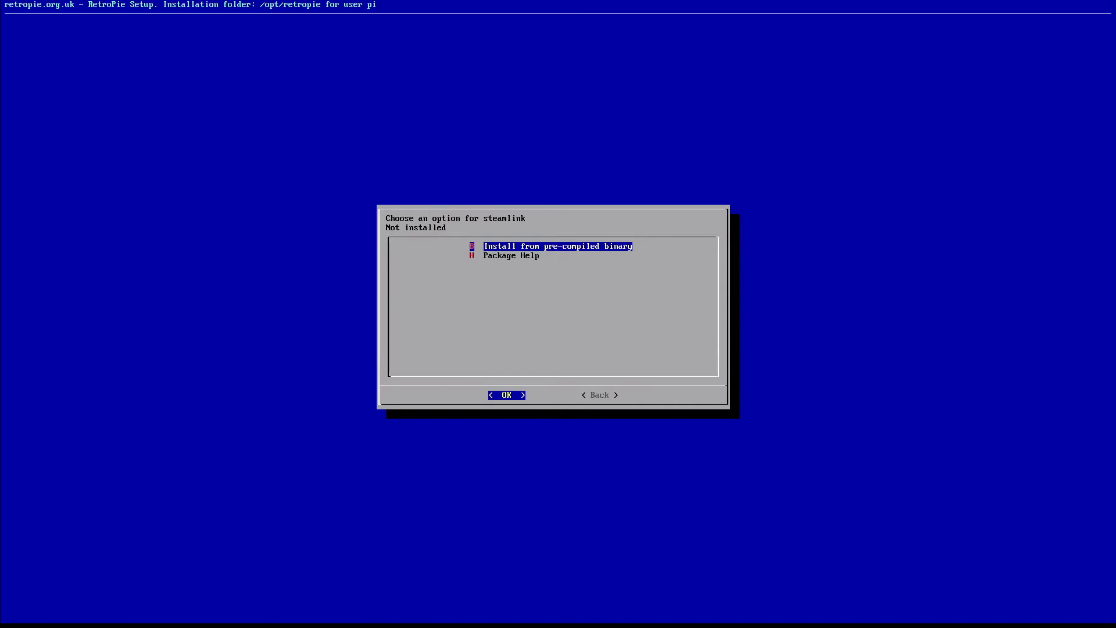
pyautogui.press('Return')
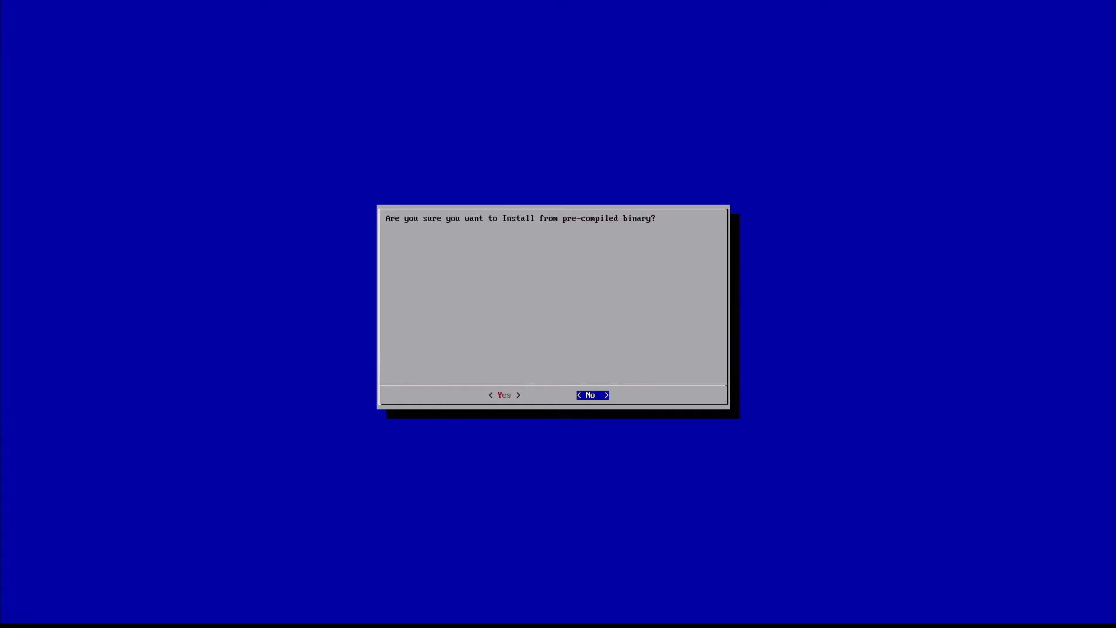
pyautogui.press('Left')
pyautogui.press('Return')
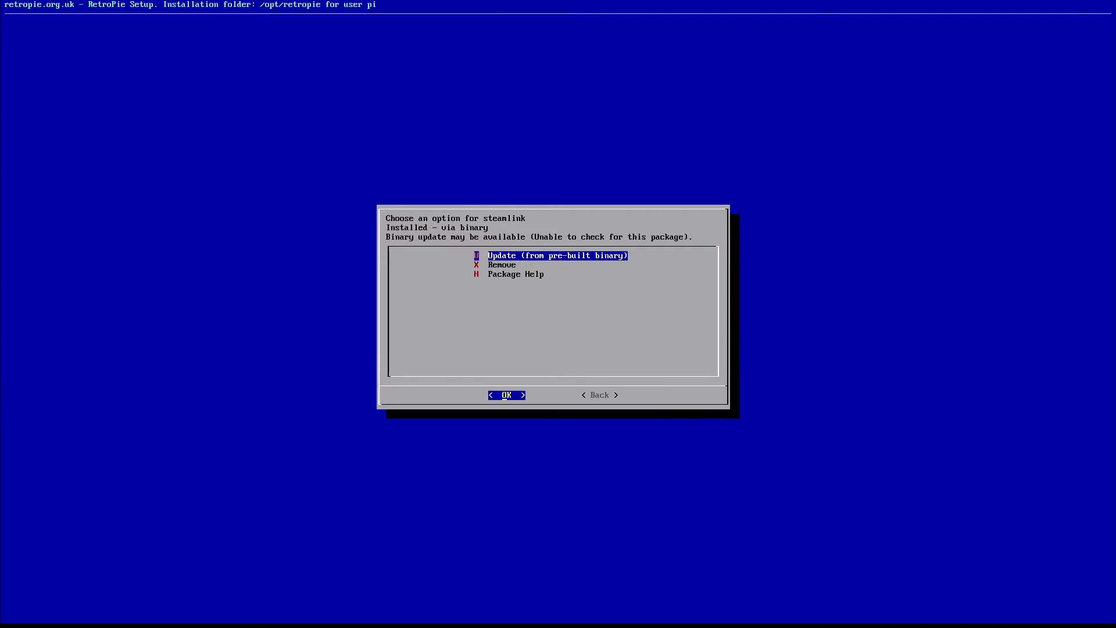
# - Leave the steamlink options and package management to return to the main RetroPie-Setup menu
pyautogui.press('Right')
pyautogui.press('Return')
pyautogui.press('Right')
pyautogui.press('Return')
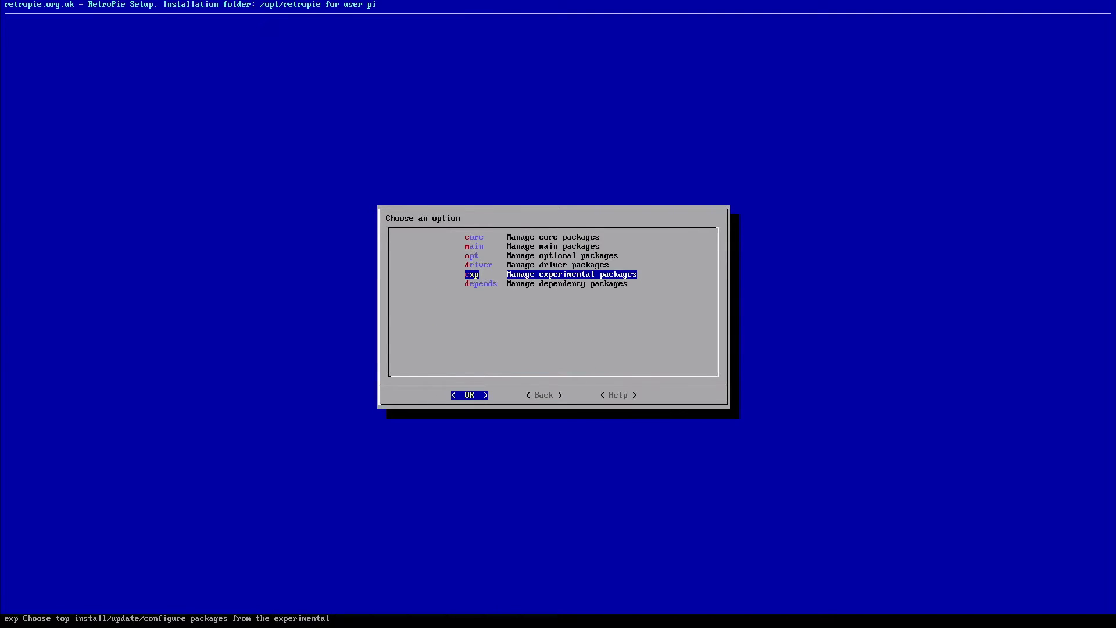
pyautogui.press('Right')
pyautogui.press('Return')
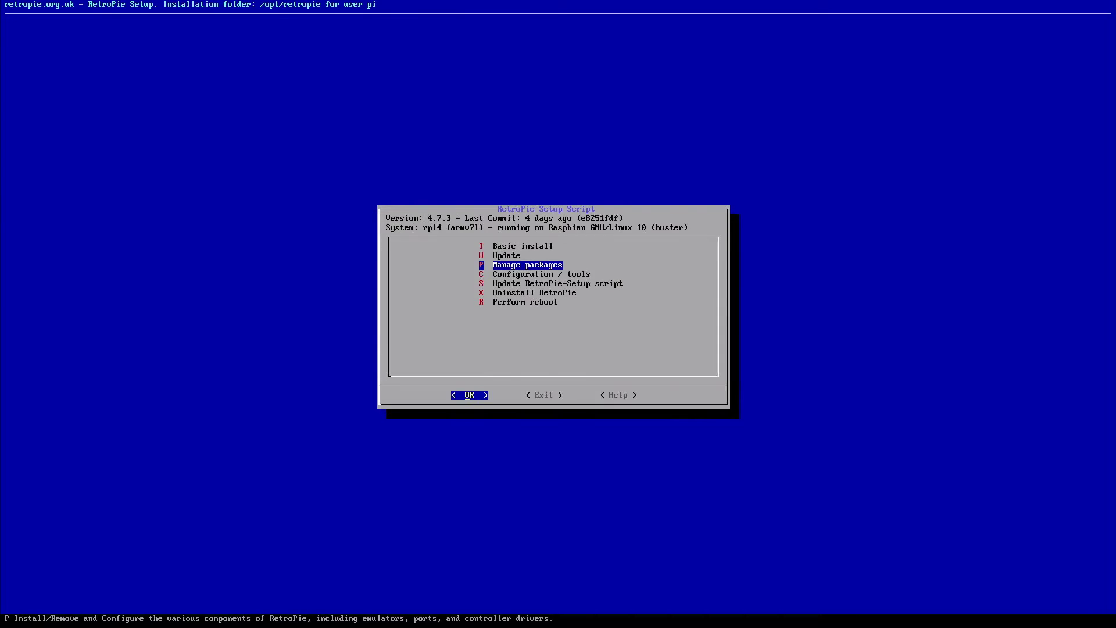
# - Reboot the machine with the steamlink package installed, confirming the reboot
pyautogui.press('Down')
pyautogui.press('Down')
pyautogui.press('Down')
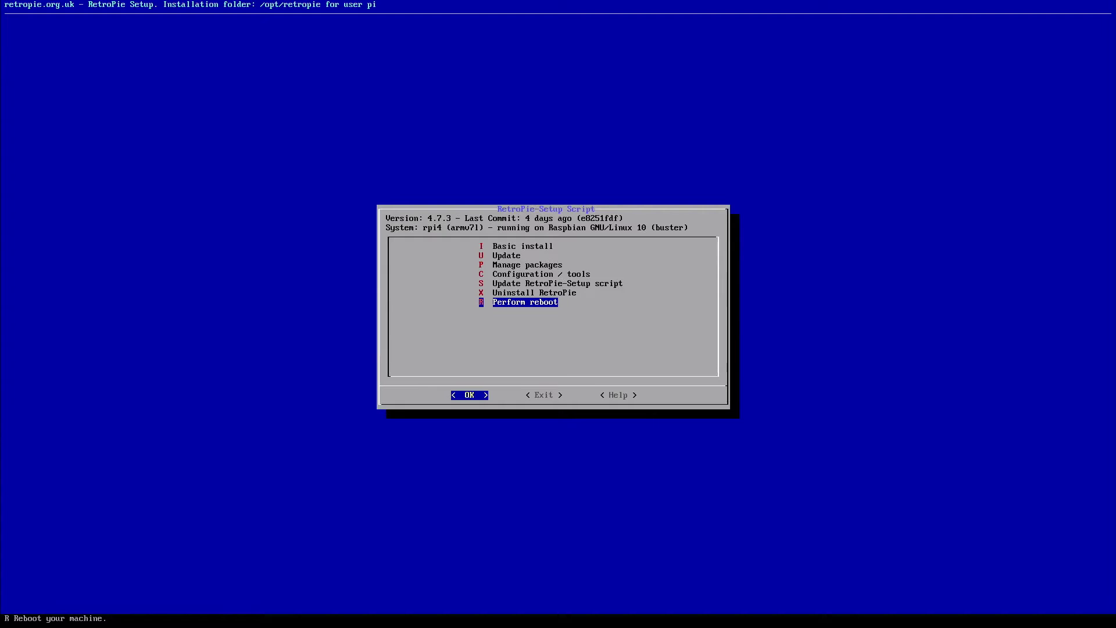
pyautogui.press('Return')
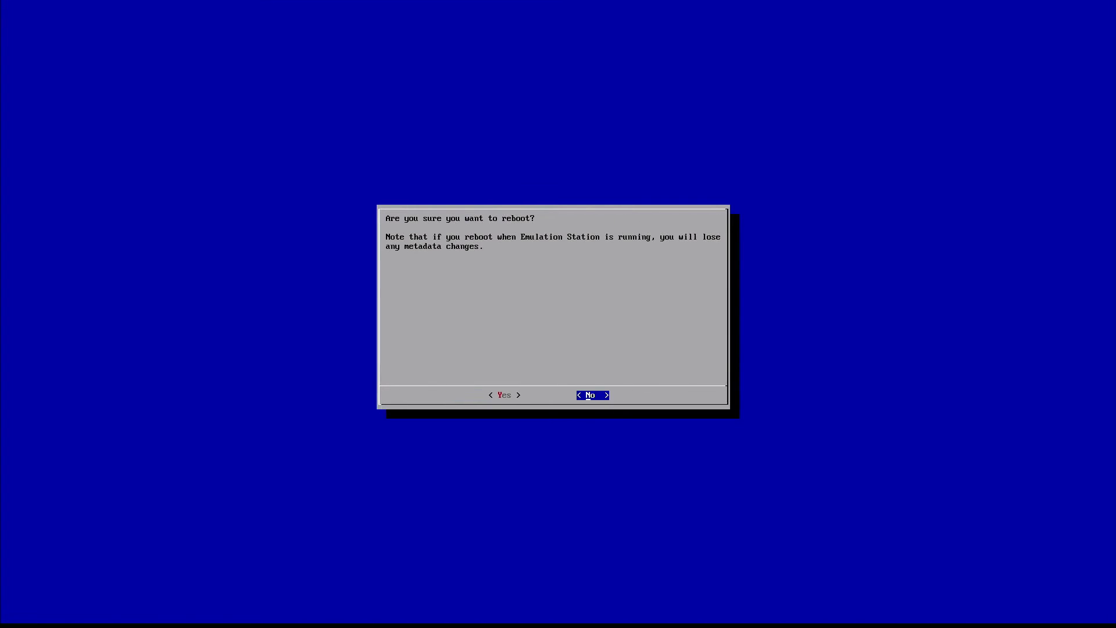
pyautogui.press('Left')
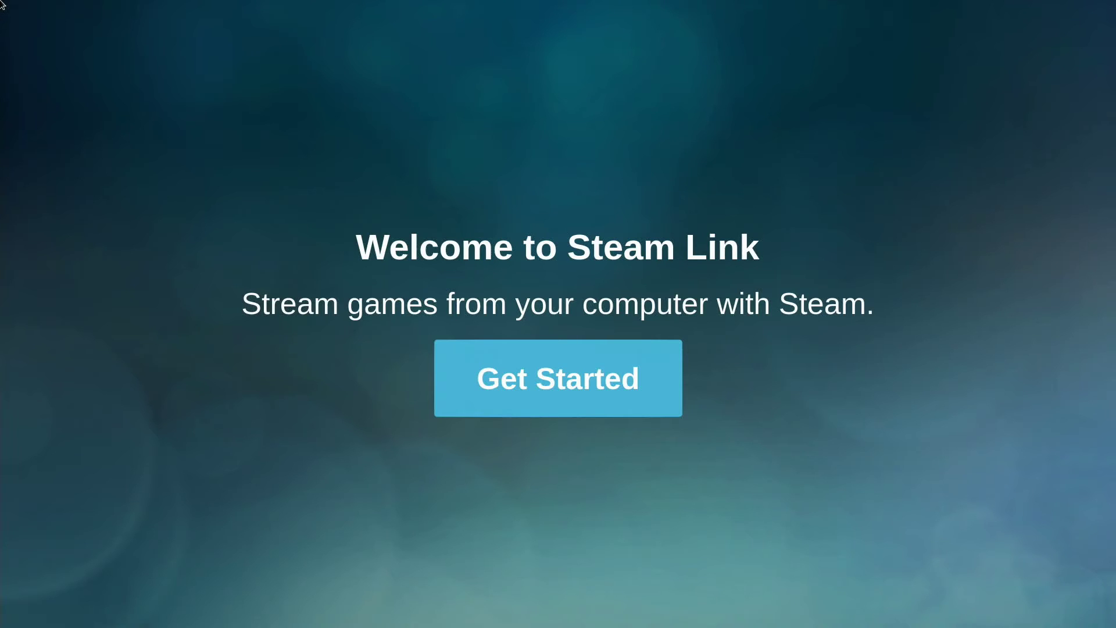
# - Get started with Steam Link setup and examine the instructions for pairing other controllers
pyautogui.click(559, 391)
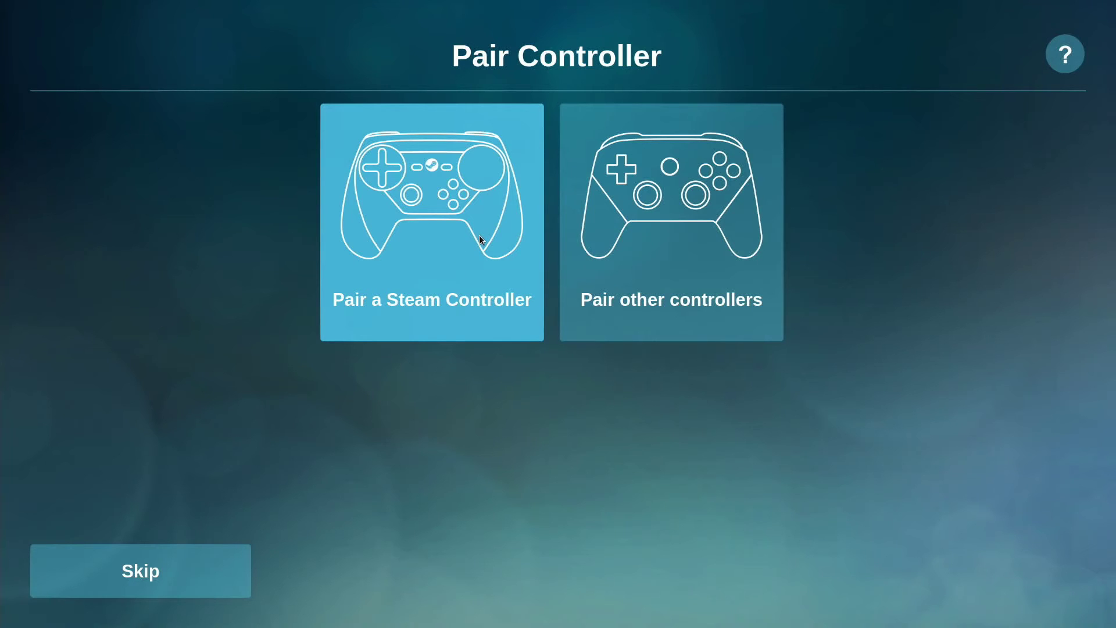
pyautogui.click(220, 576)
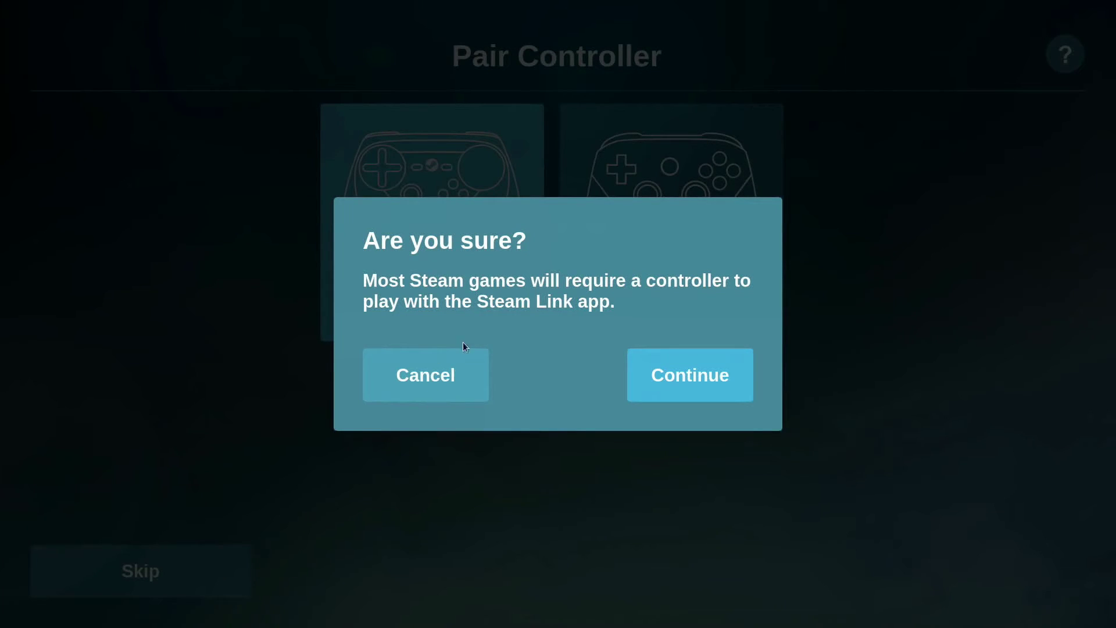
pyautogui.click(453, 389)
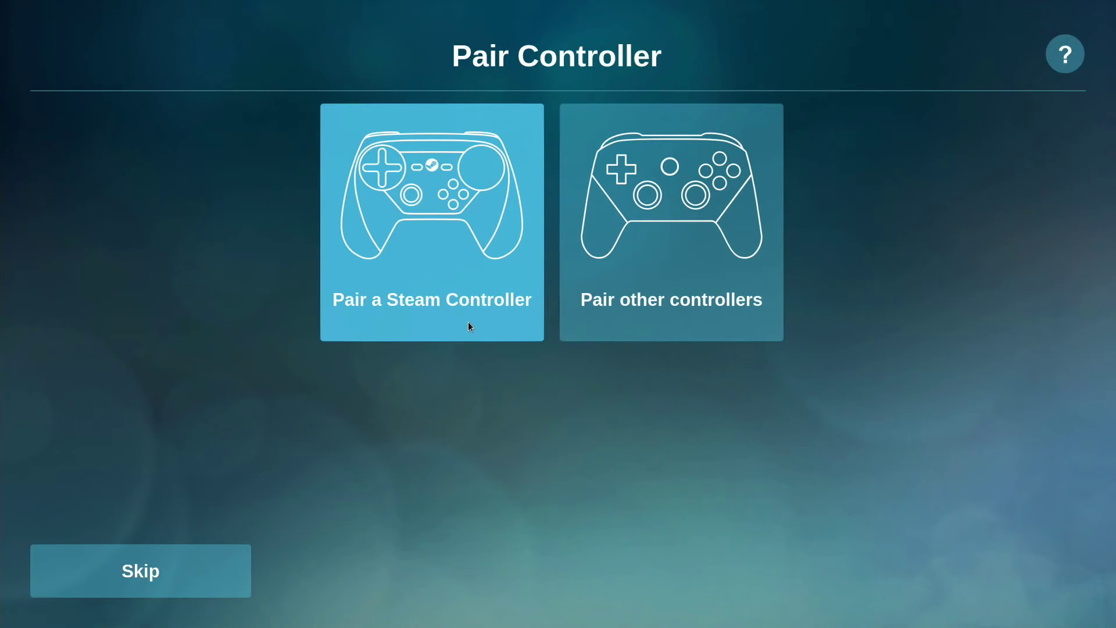
pyautogui.click(671, 291)
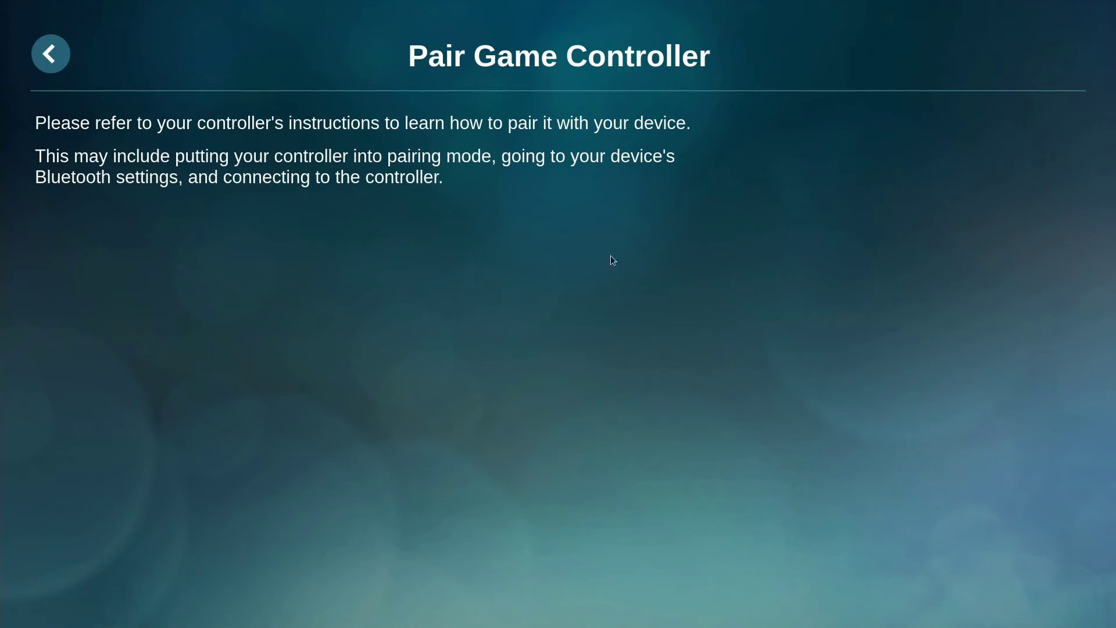
pyautogui.click(54, 58)
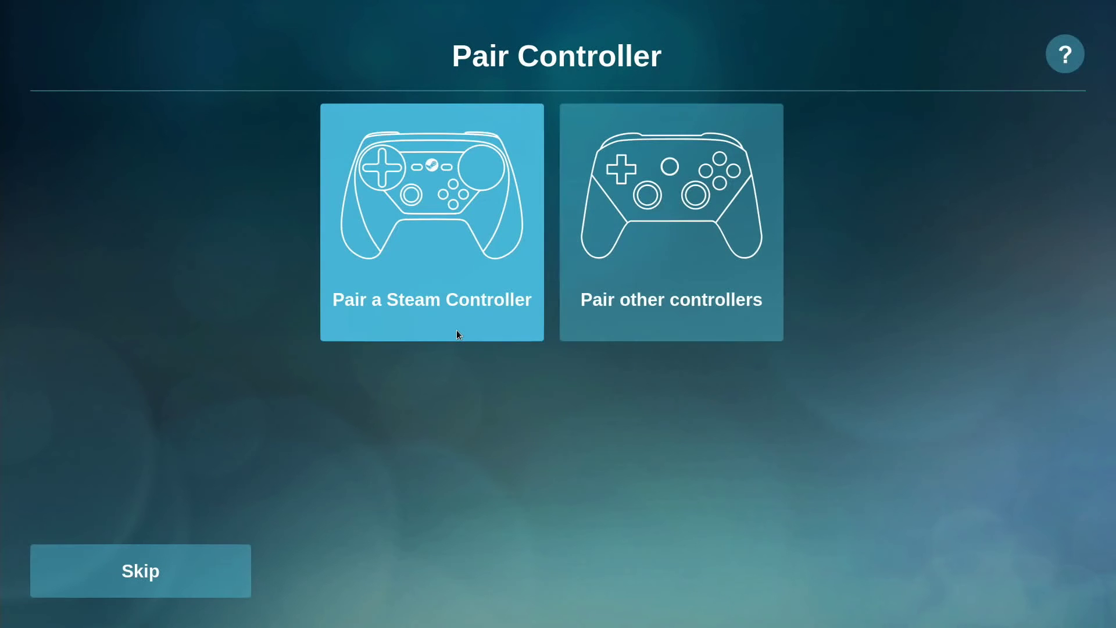
# - Skip controller pairing and continue to the choice of computer to connect to
pyautogui.click(179, 574)
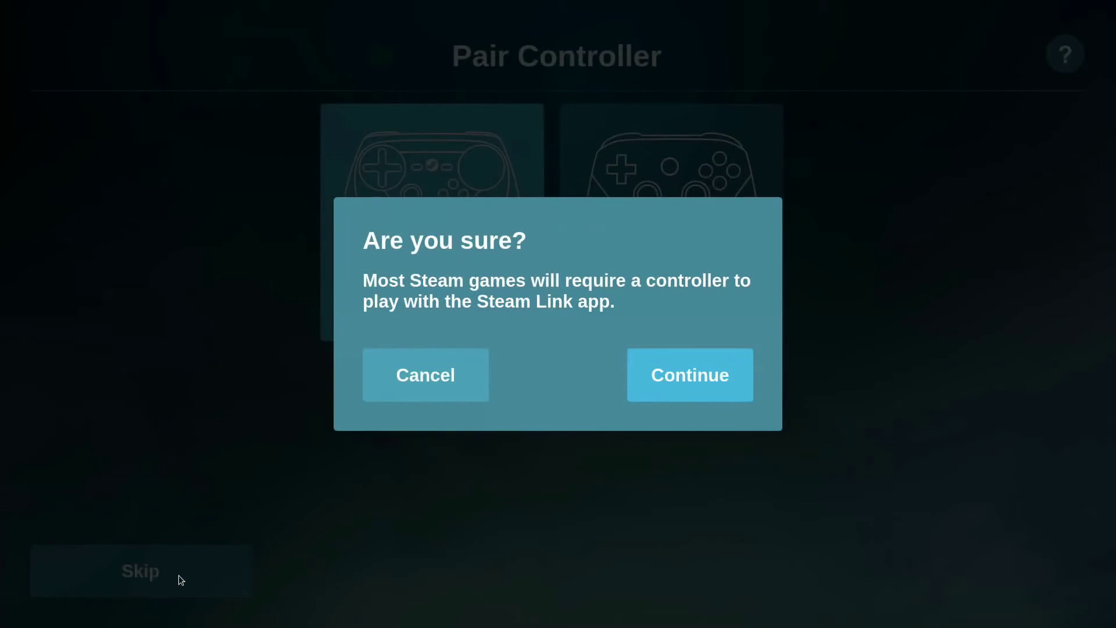
pyautogui.click(667, 373)
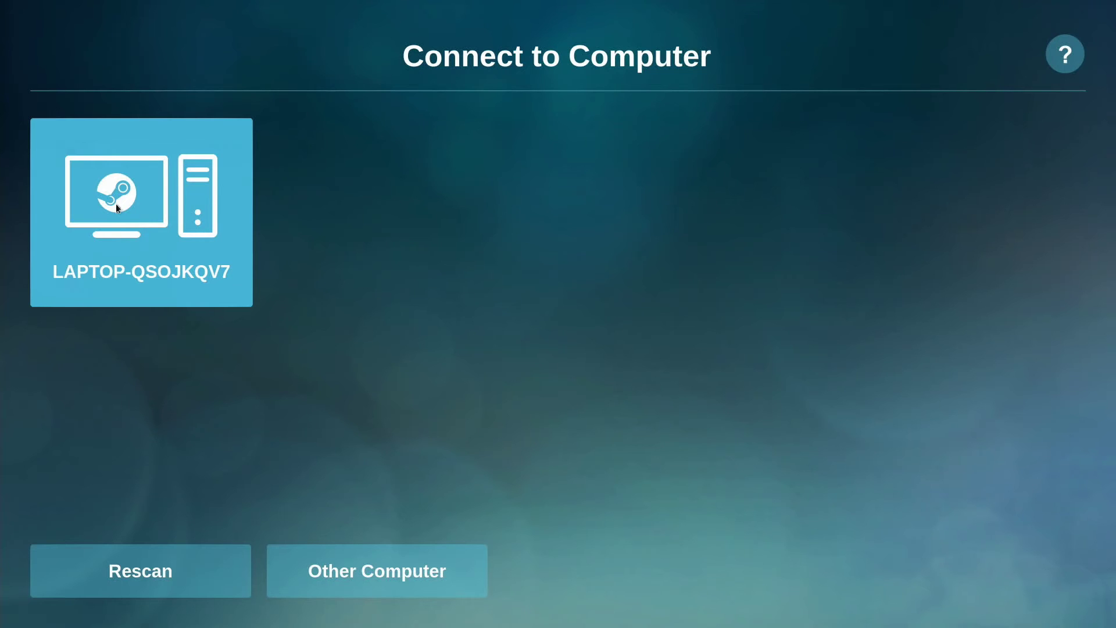
# - Connect to the computer LAPTOP-QSOJKQV7, acknowledge the network test, and start streaming without a controller
pyautogui.click(202, 220)
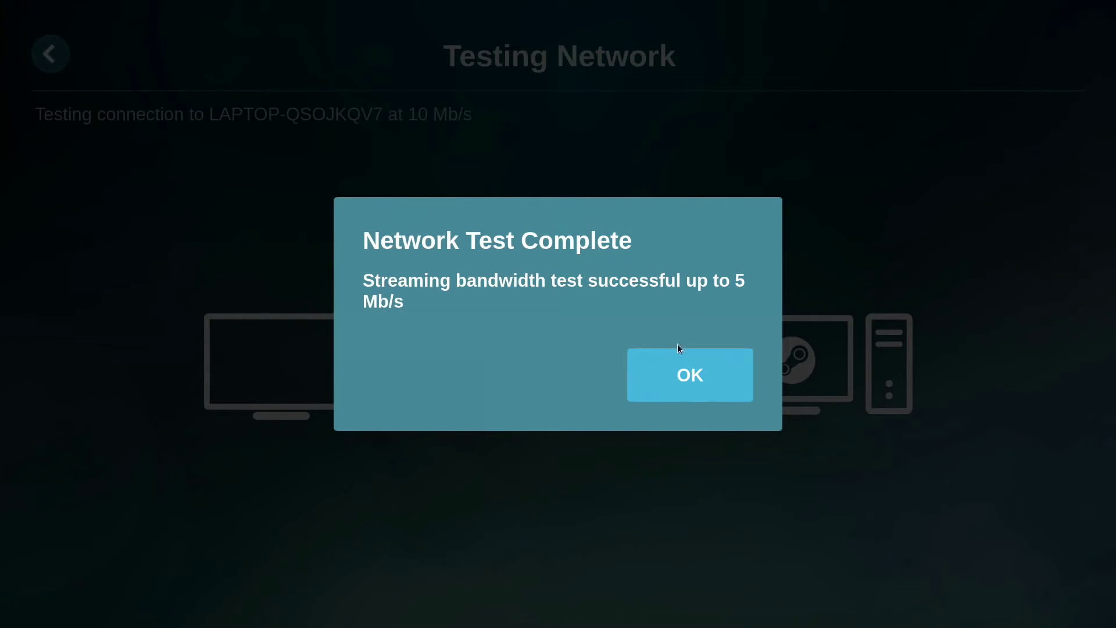
pyautogui.click(691, 371)
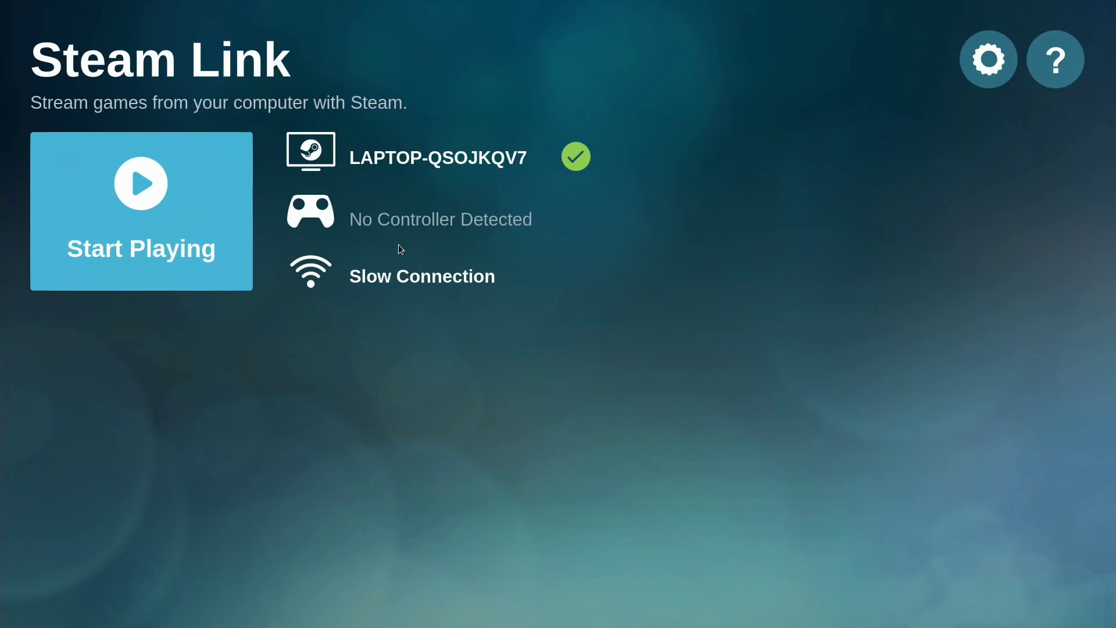
pyautogui.click(145, 202)
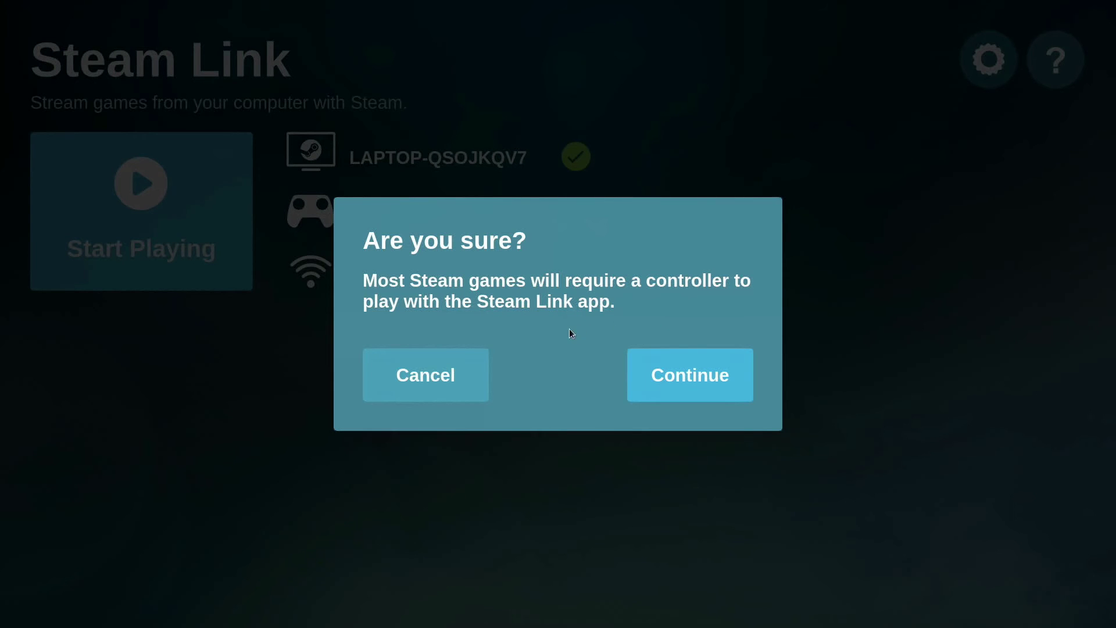
pyautogui.click(716, 379)
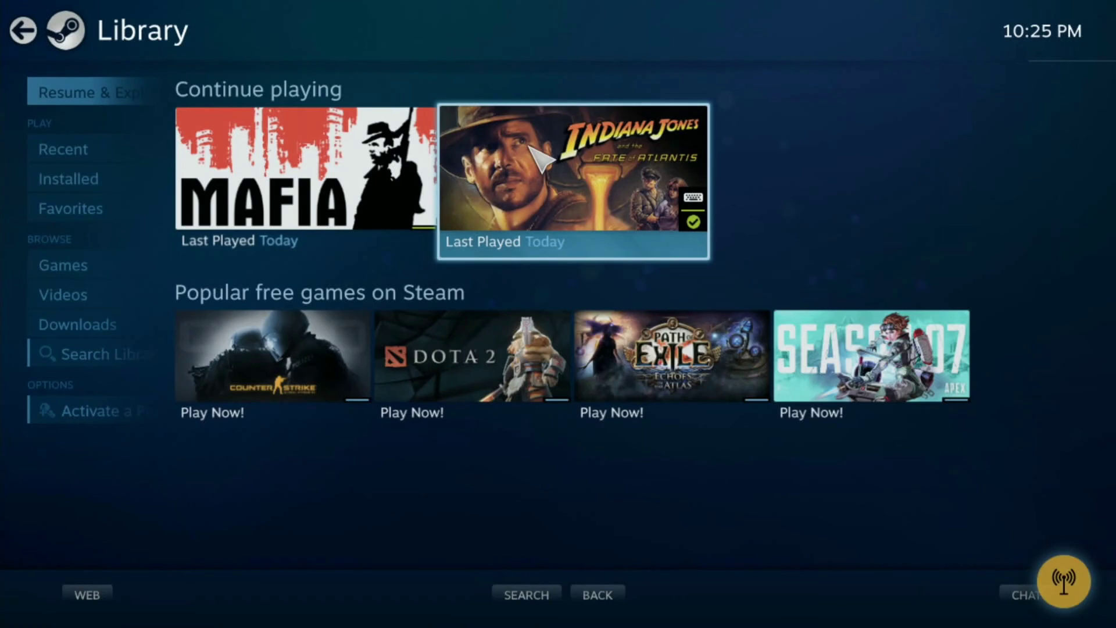
# - Launch Indiana Jones and the Fate of Atlantis from the recently played games in the Steam library
pyautogui.click(529, 145)
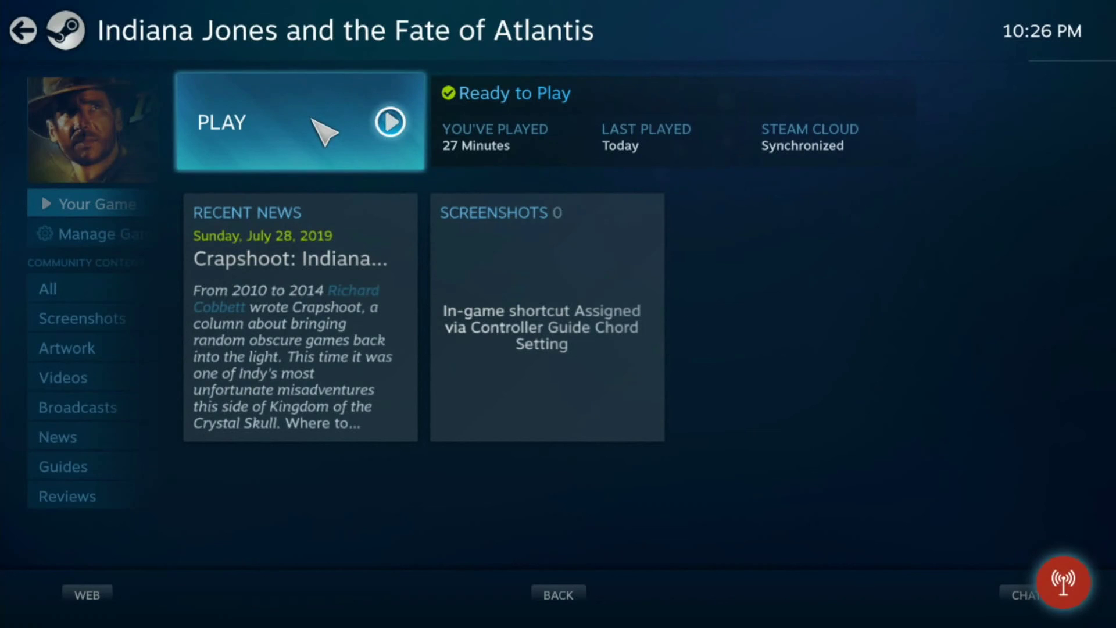
pyautogui.click(324, 131)
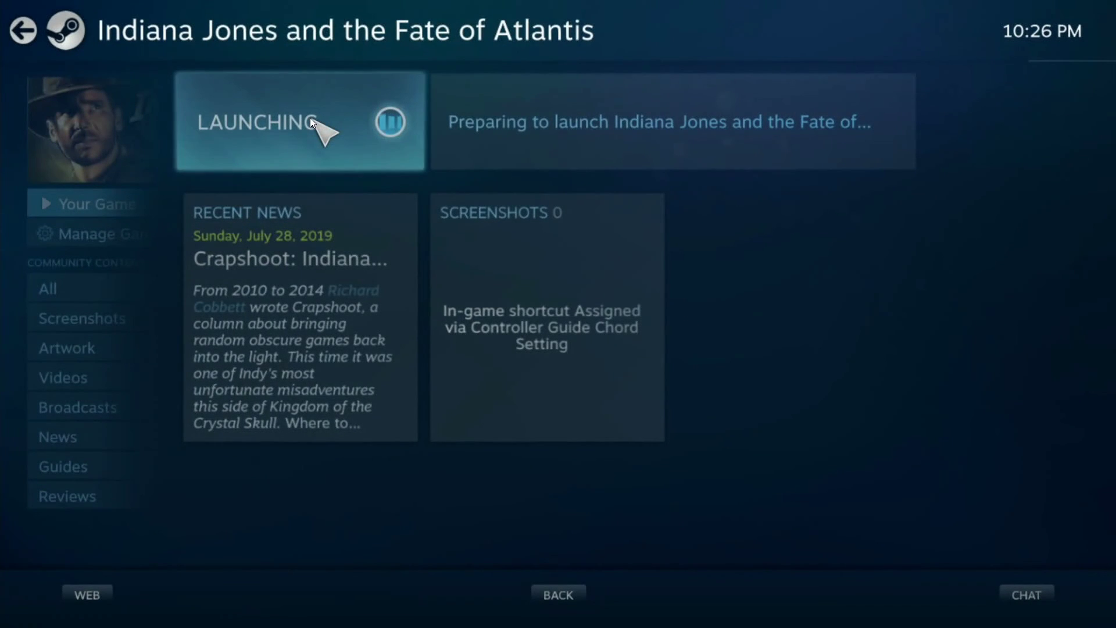